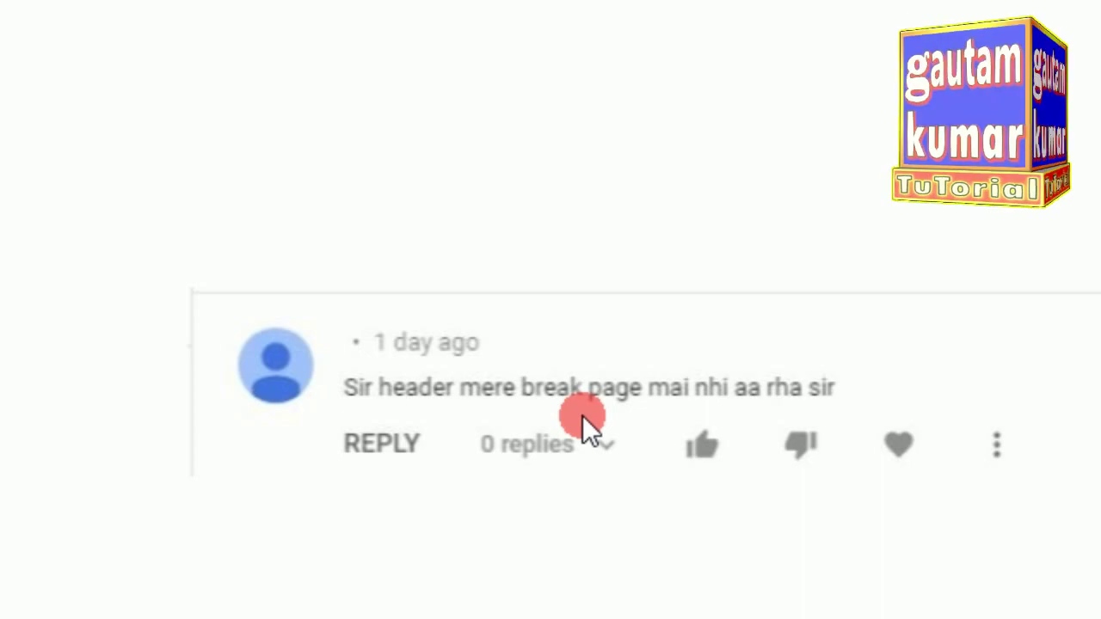
Switch from the YouTube comment to the Microsoft Word window
left_click(477, 587)
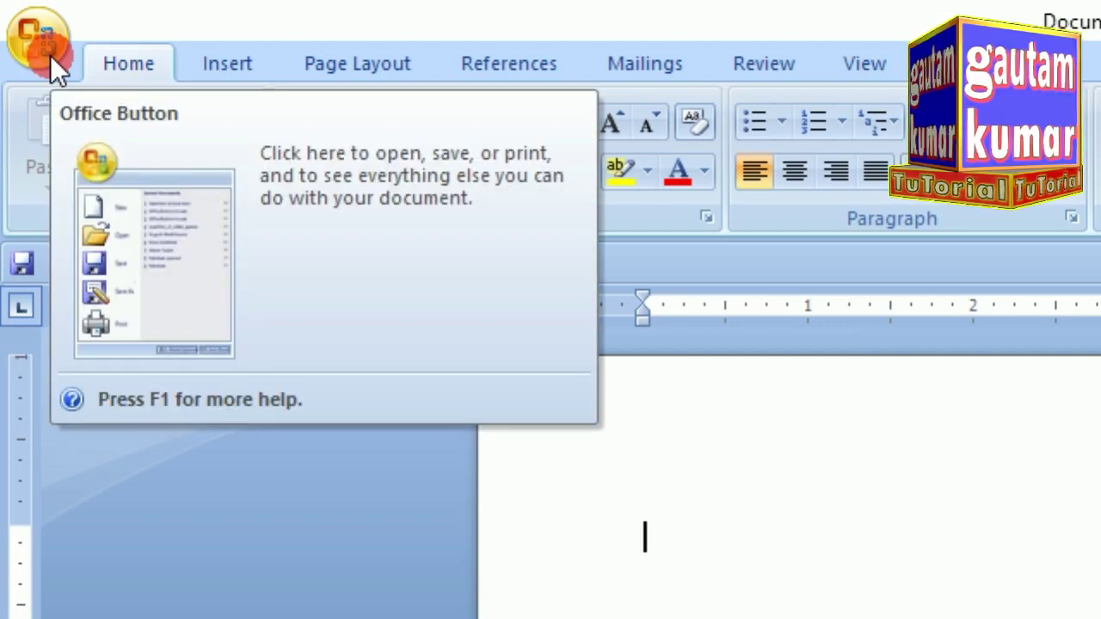
Create a new blank document through the Office Button's New dialog
left_click(38, 38)
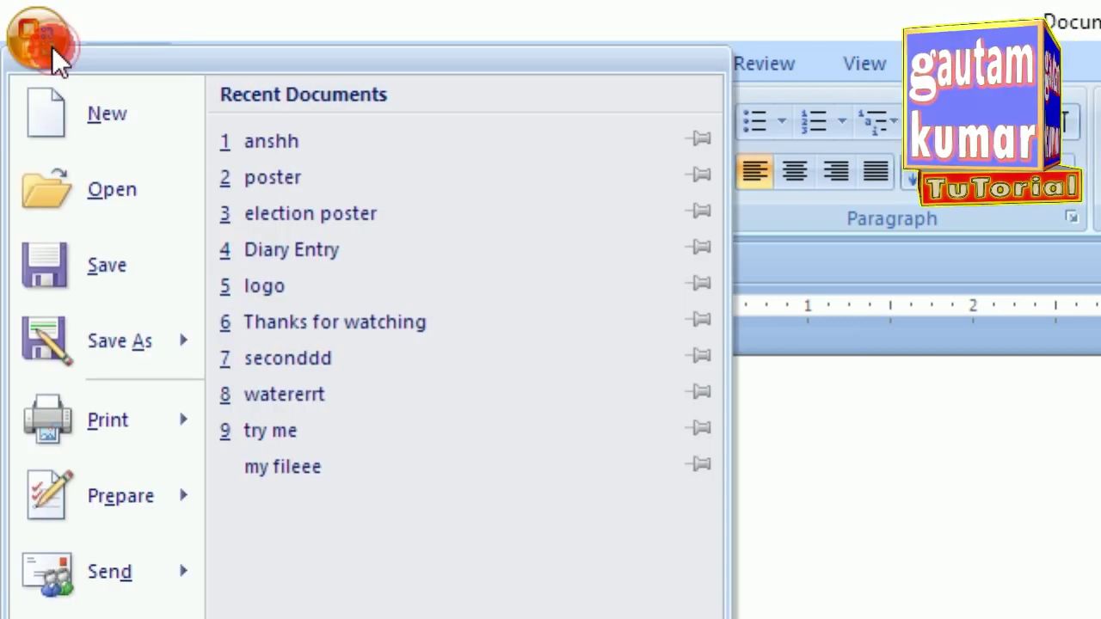
left_click(132, 126)
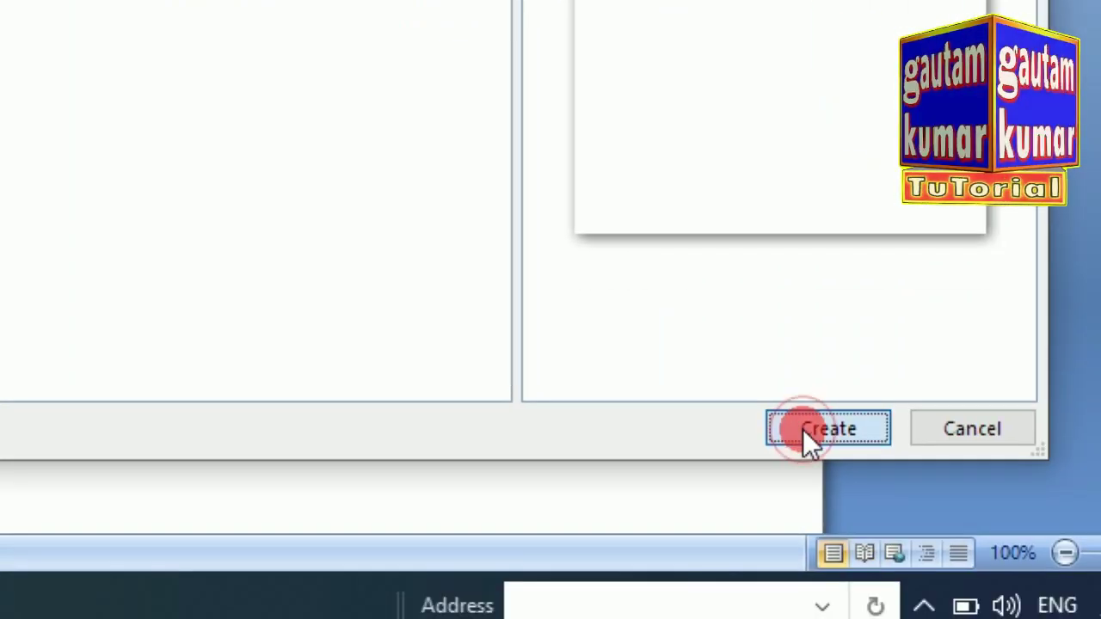
left_click(965, 462)
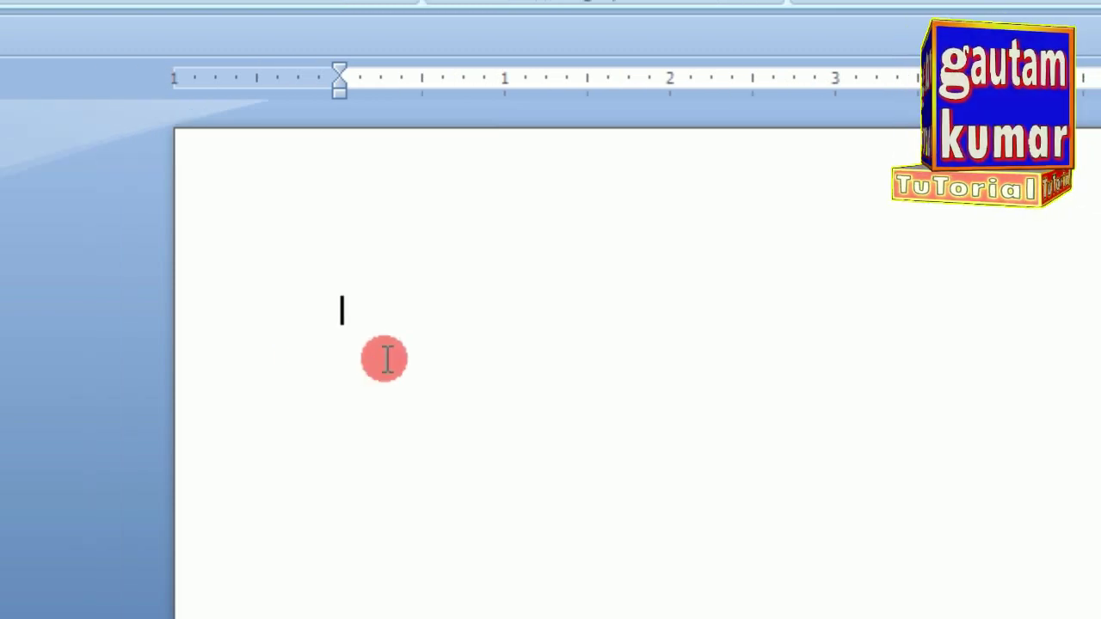
Type 'Thank for watching' and place the cursor before 'Thank'
type("thank")
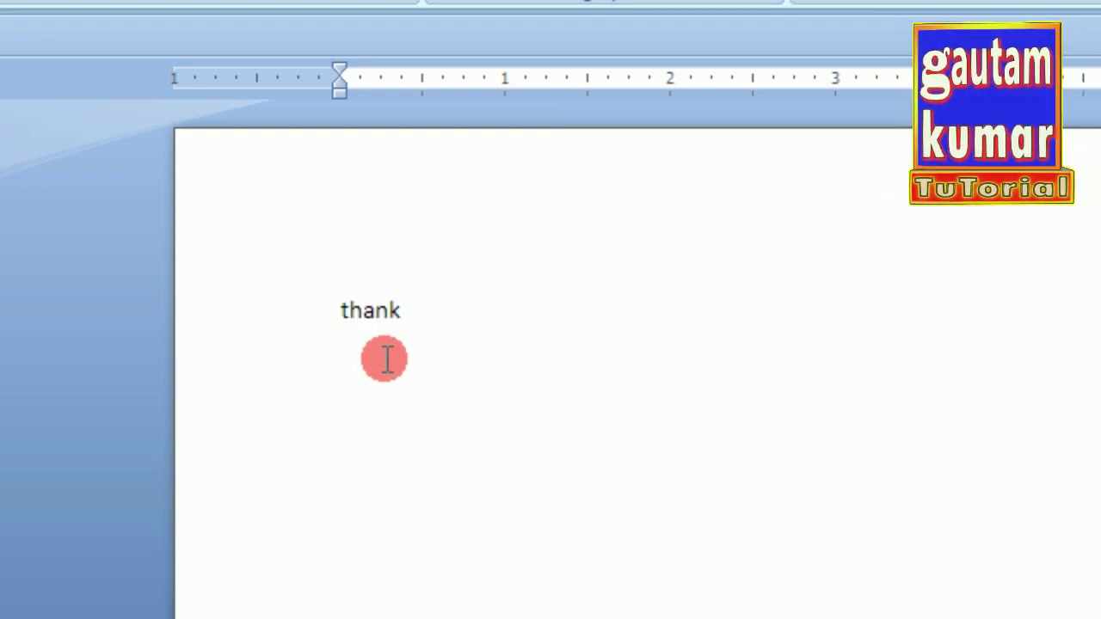
type(" for watching")
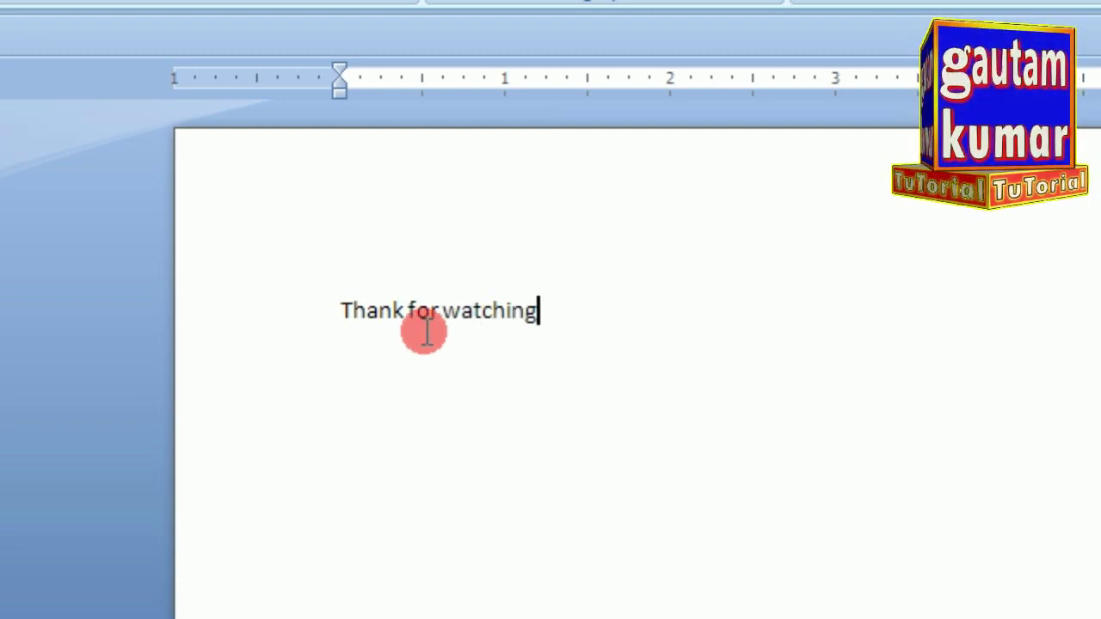
left_click(347, 265)
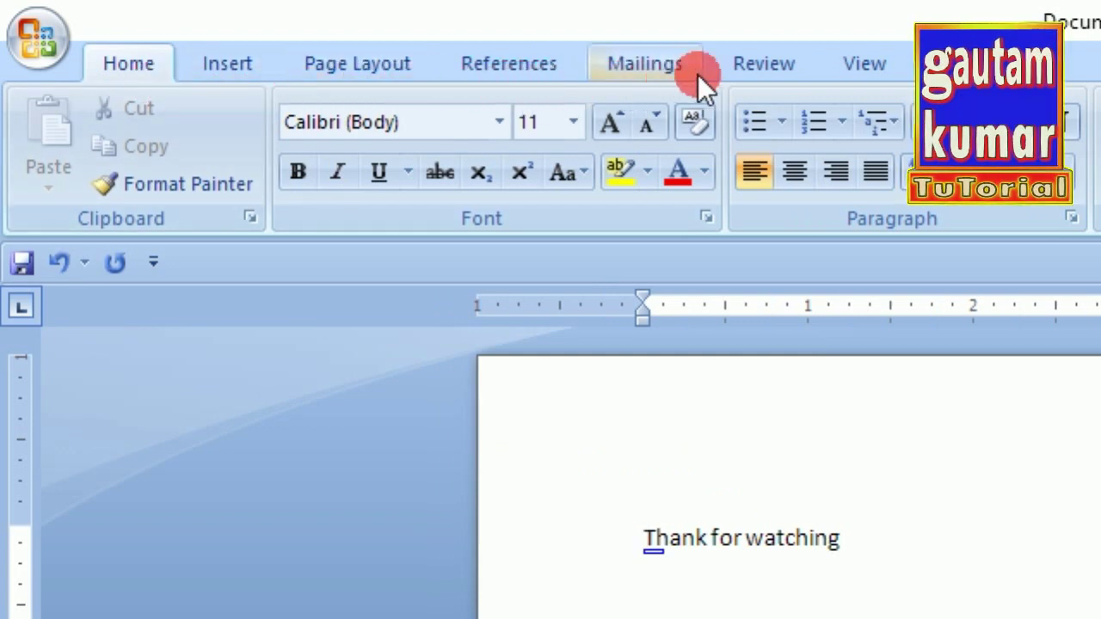
Insert the built-in Alphabet header from the Insert tab's Header gallery
left_click(241, 68)
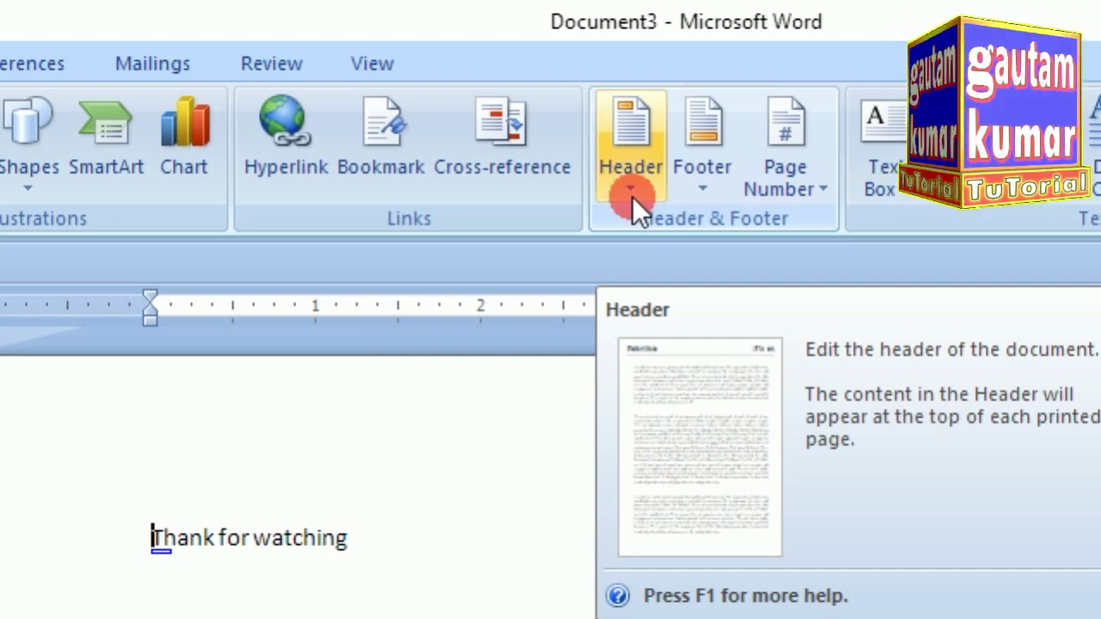
left_click(632, 191)
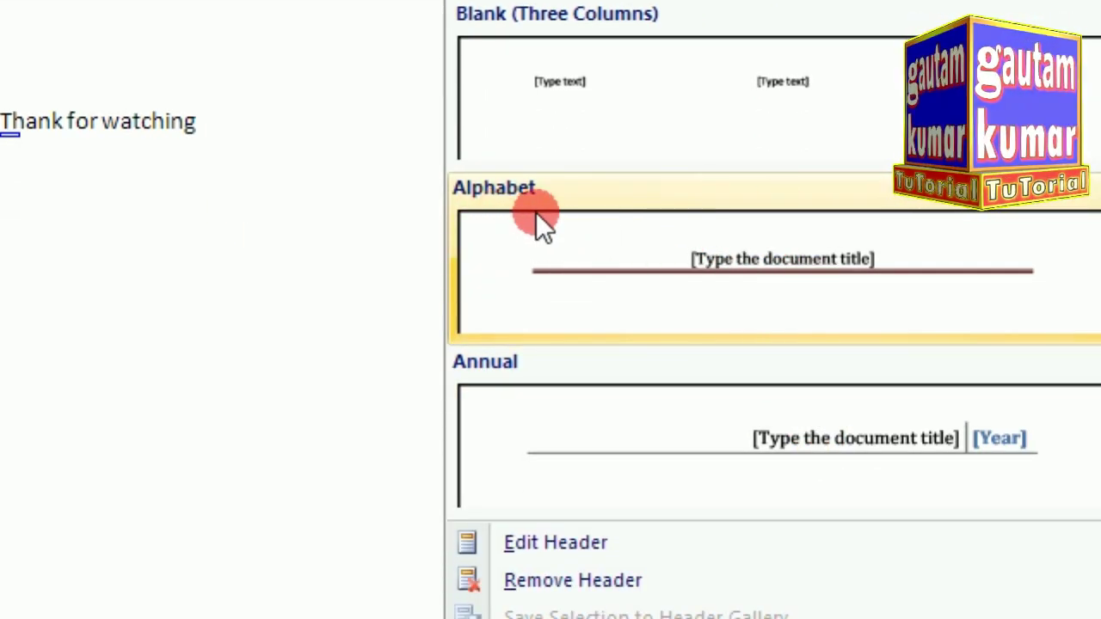
left_click(768, 261)
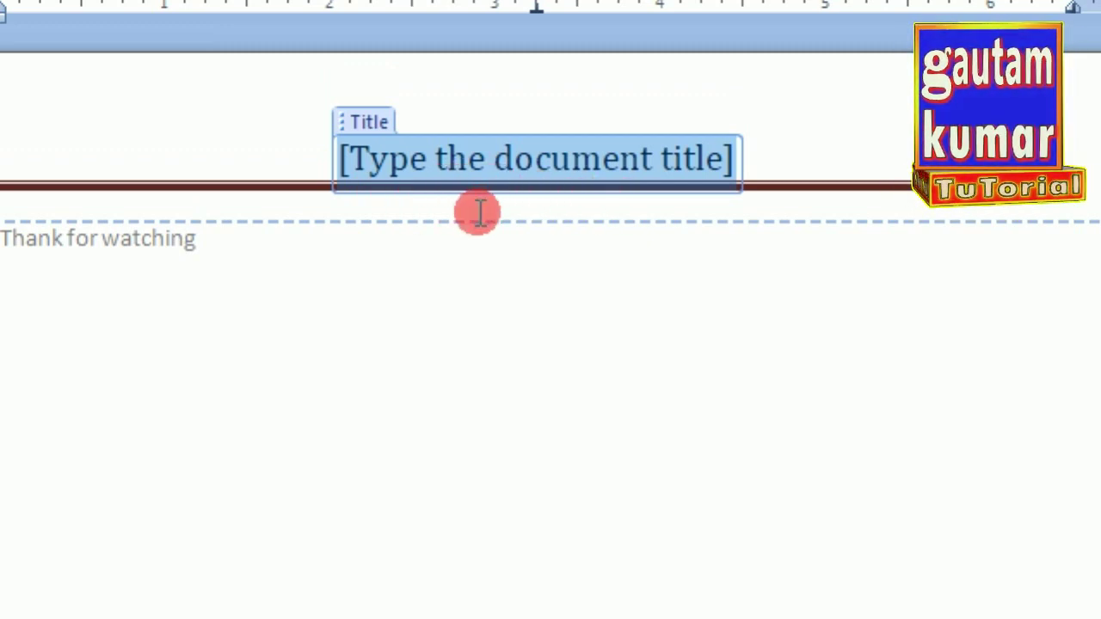
Type the author's name into the Alphabet header's document title placeholder
type("gauta")
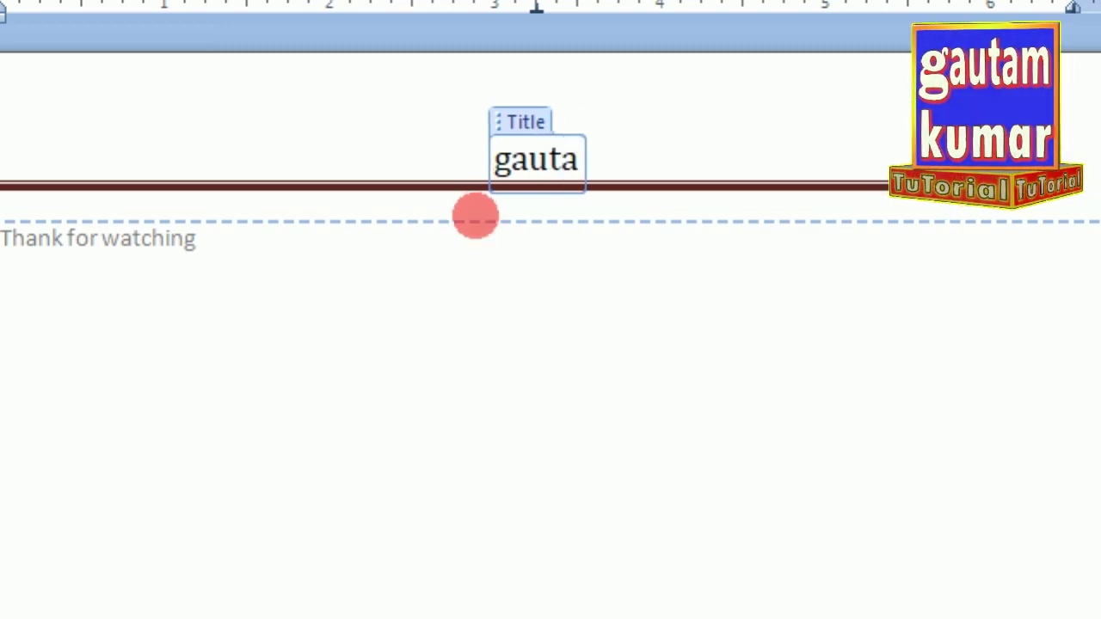
type("m ")
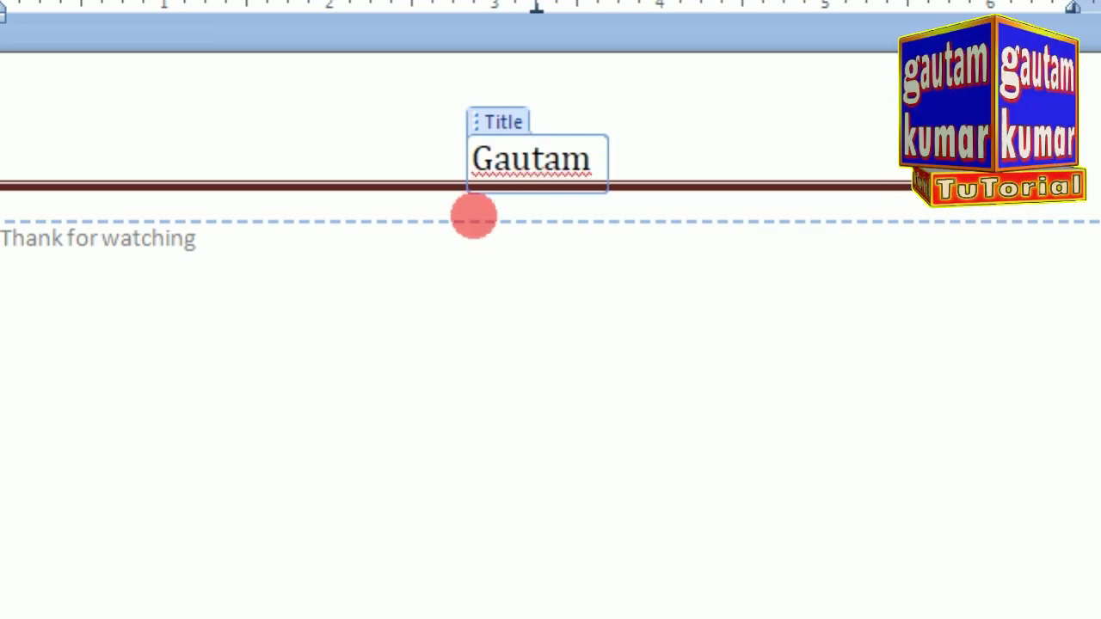
type("kumar")
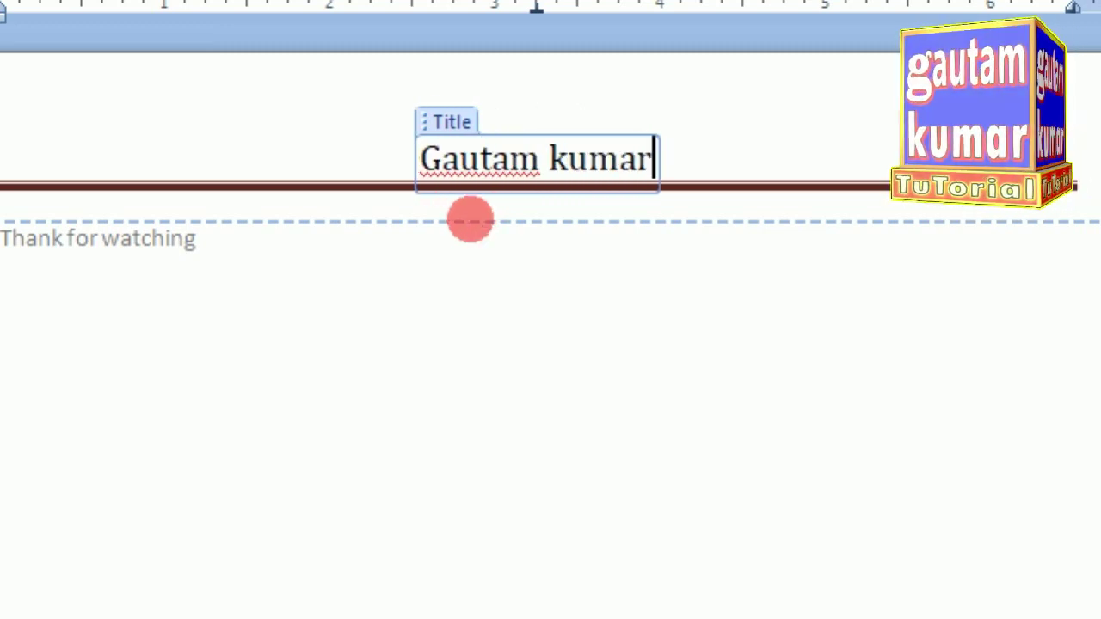
scroll(473, 168, "up", 1)
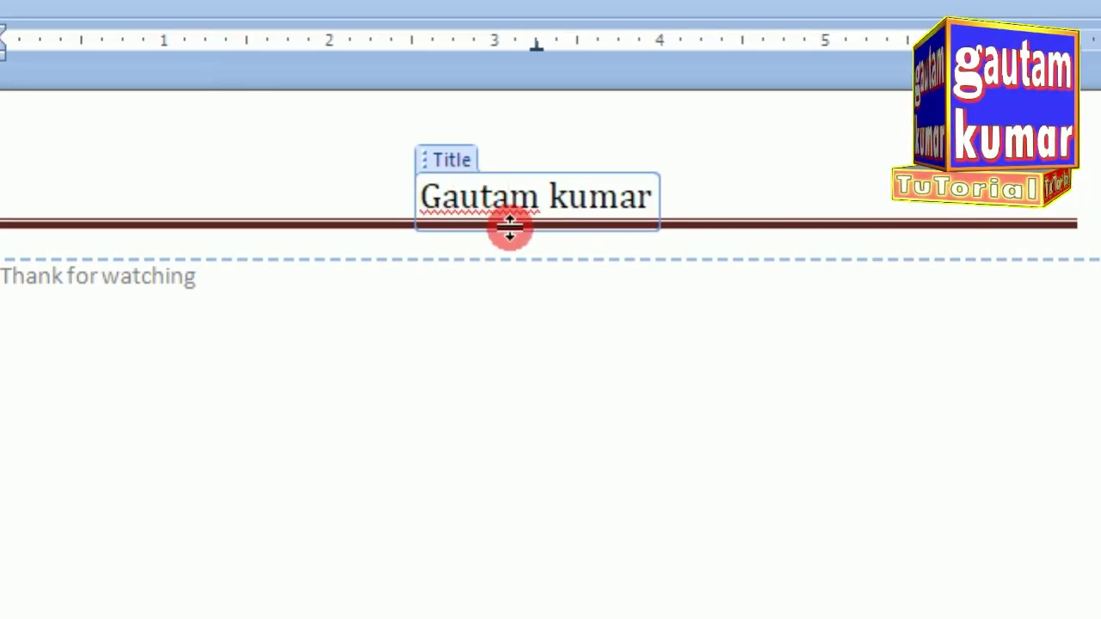
scroll(785, 147, "up", 2)
scroll(467, 177, "up", 2)
scroll(408, 85, "up", 3)
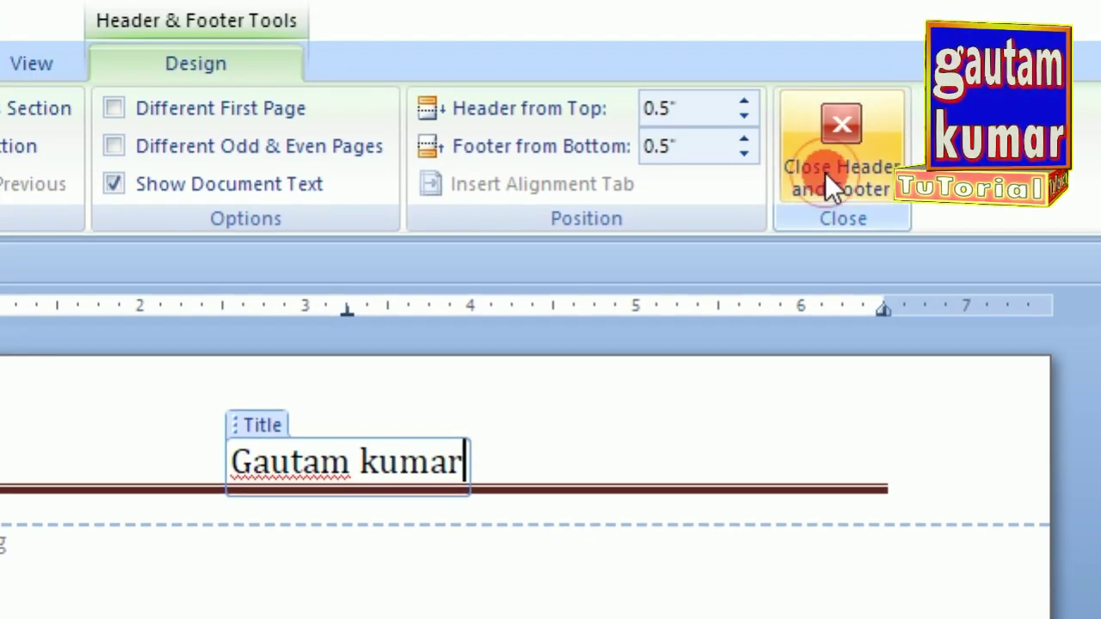
Close the header and put the cursor on the line below 'Thank for watching'
left_click(825, 174)
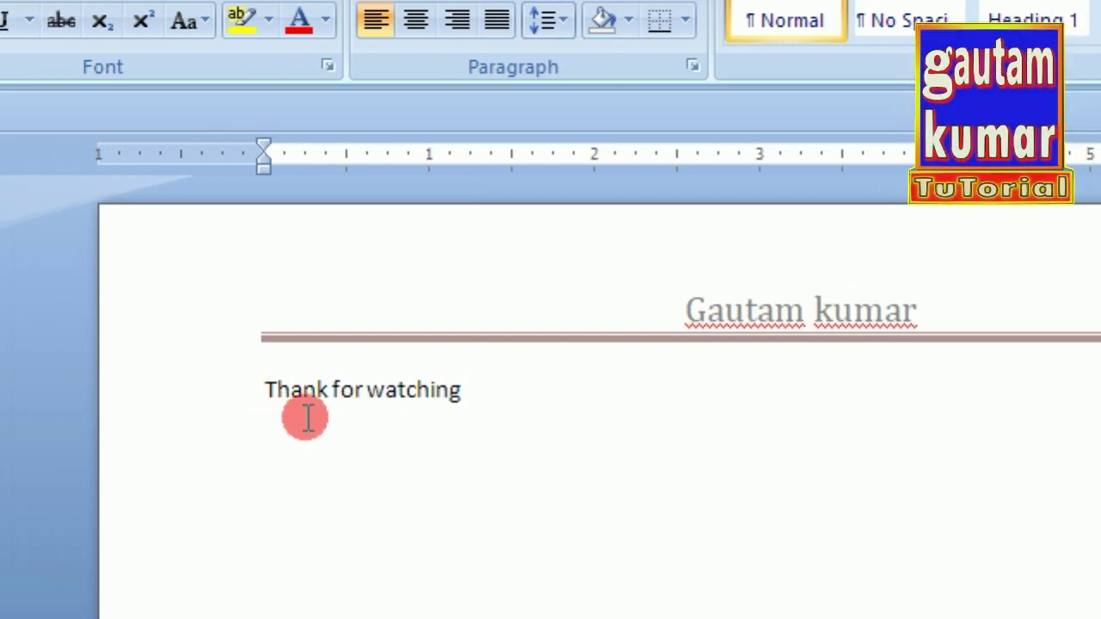
left_click(467, 392)
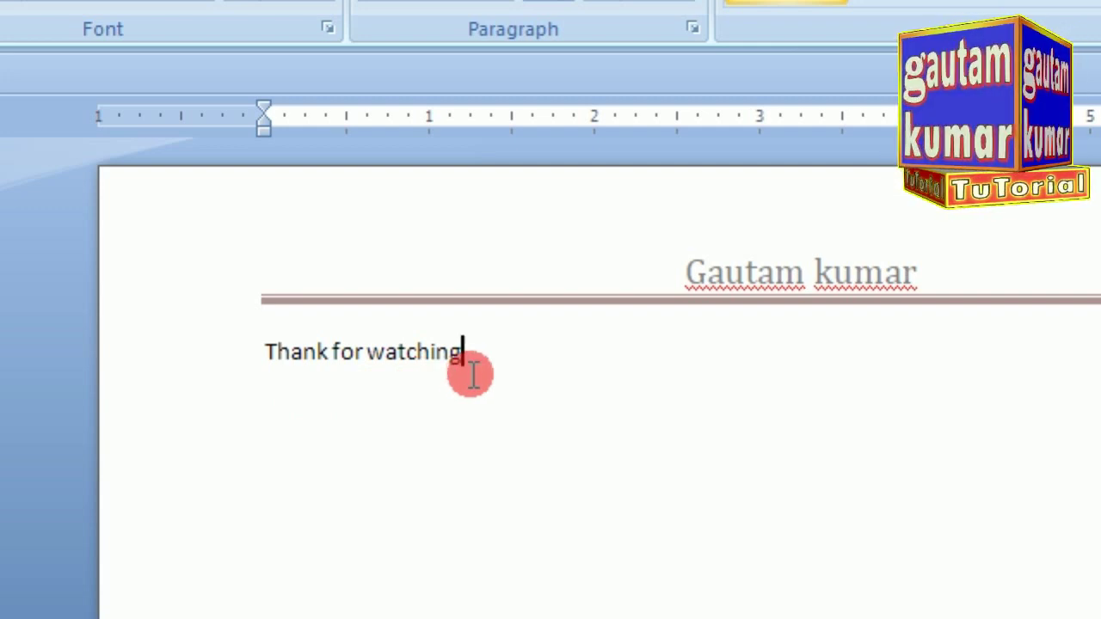
left_click(278, 421)
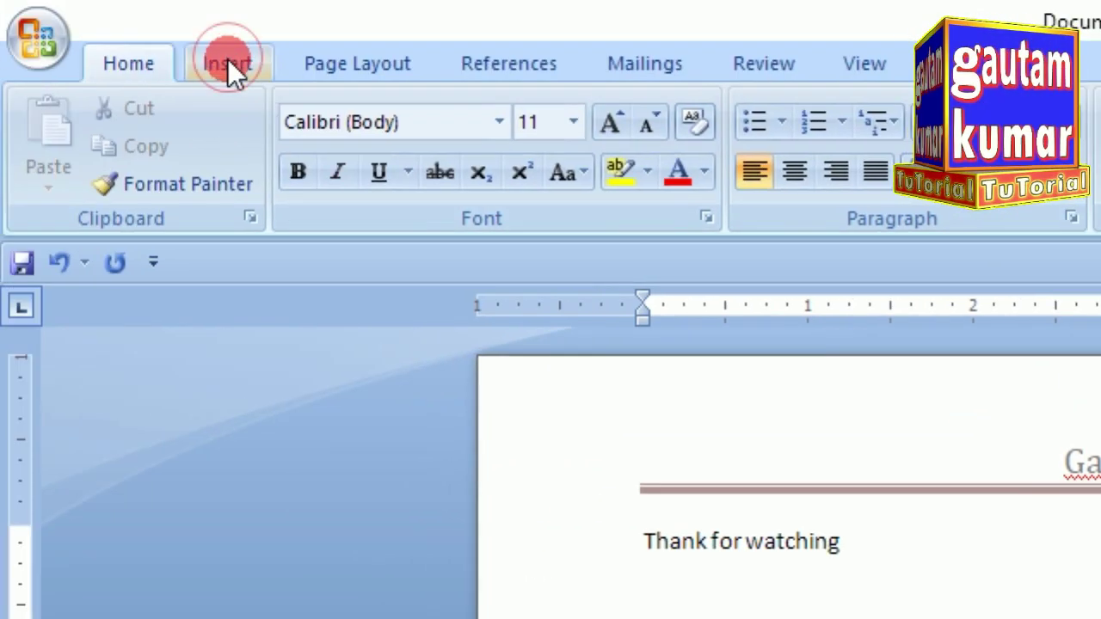
Insert a page break to create page 2 and check its repeated header
left_click(227, 60)
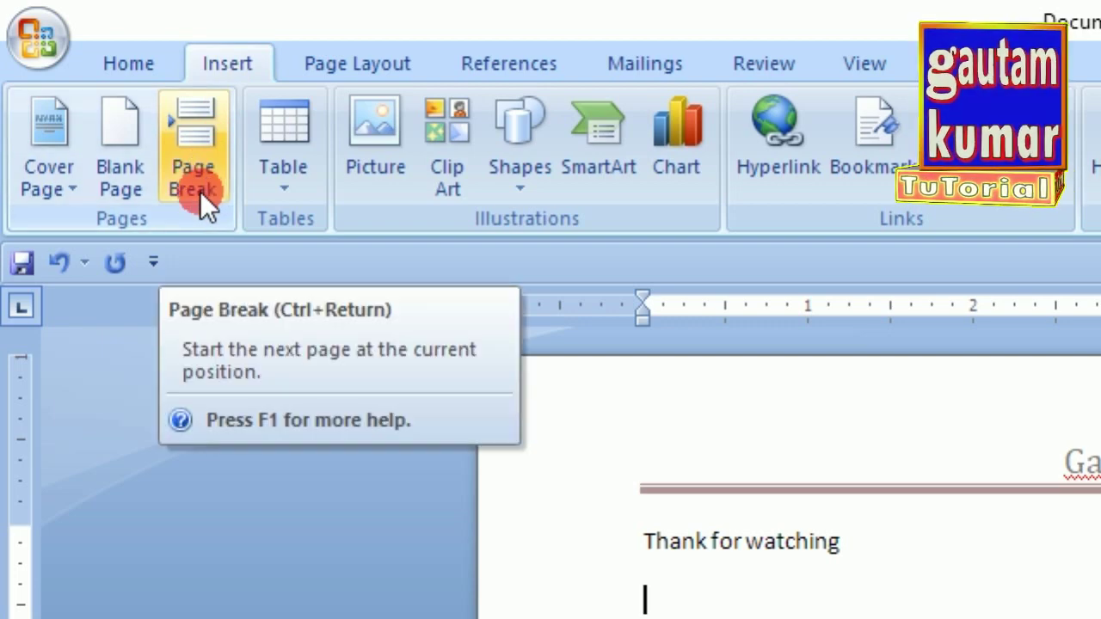
left_click(199, 190)
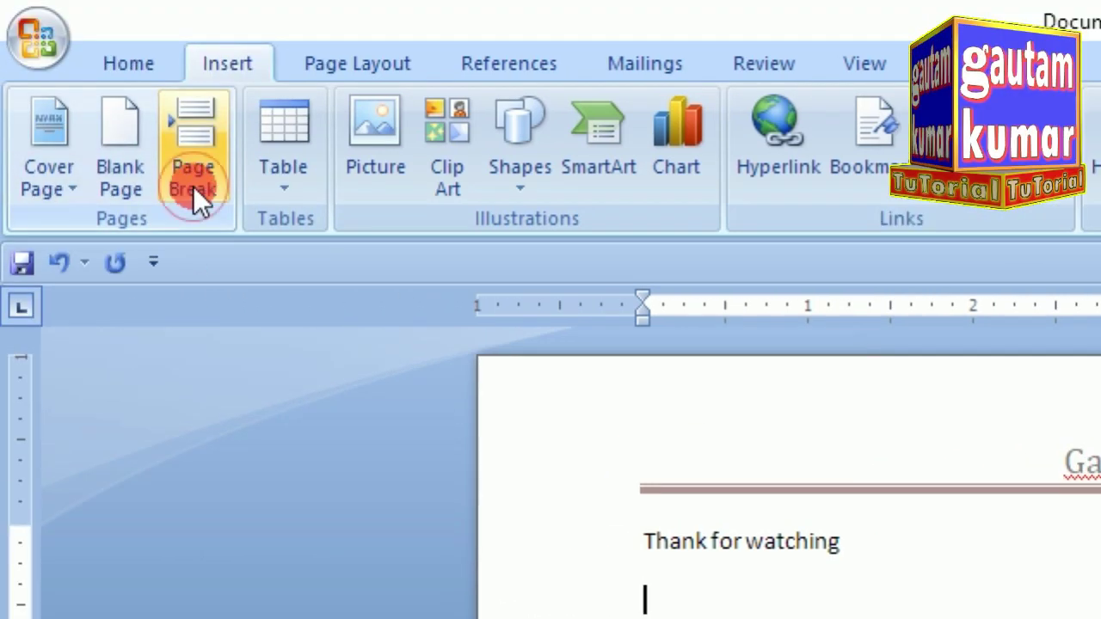
left_click(193, 186)
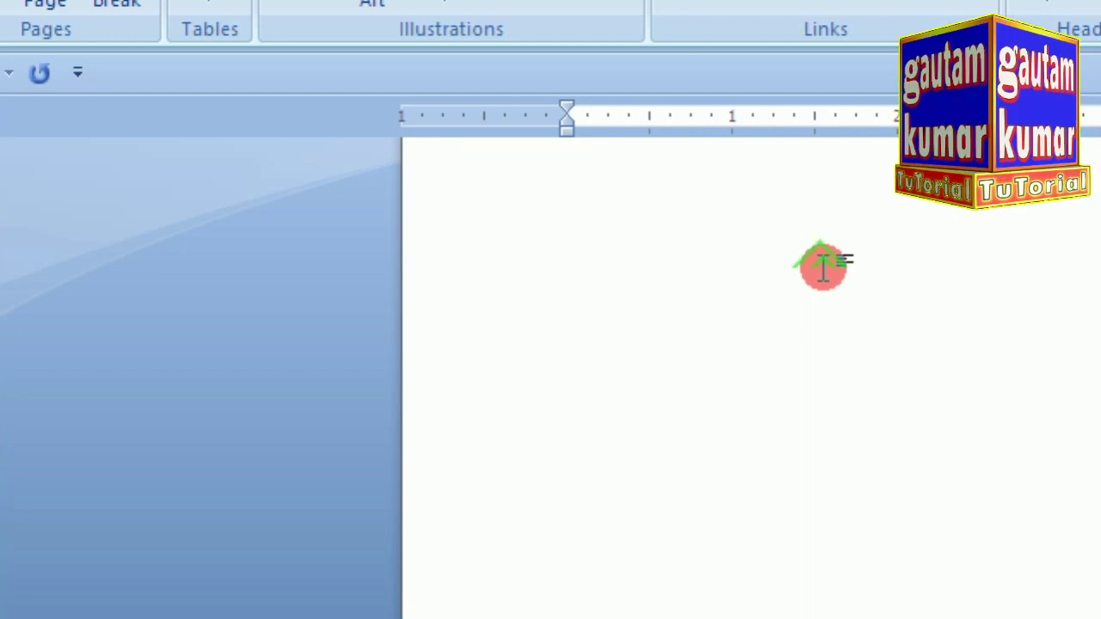
scroll(820, 266, "up", 10)
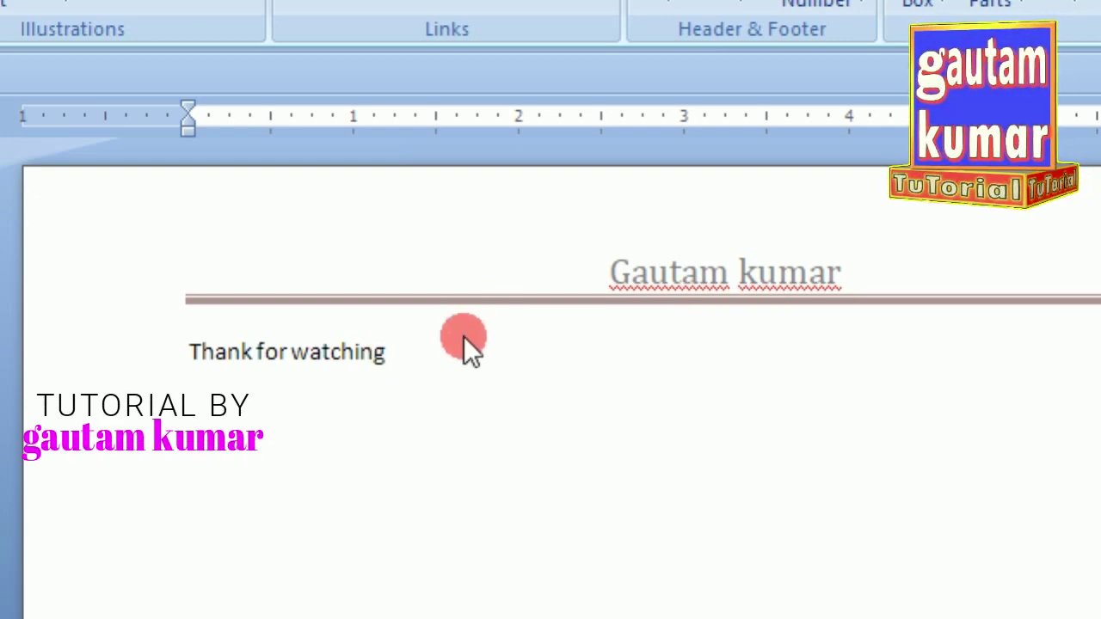
scroll(462, 340, "down", 5)
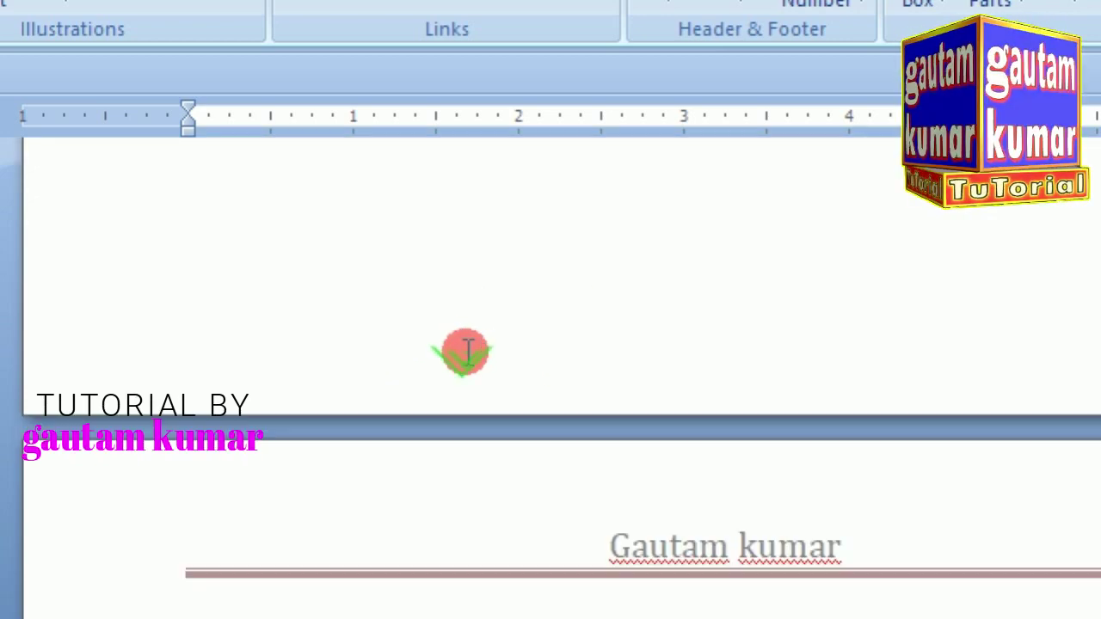
scroll(462, 344, "down", 5)
scroll(465, 344, "down", 3)
scroll(465, 344, "up", 5)
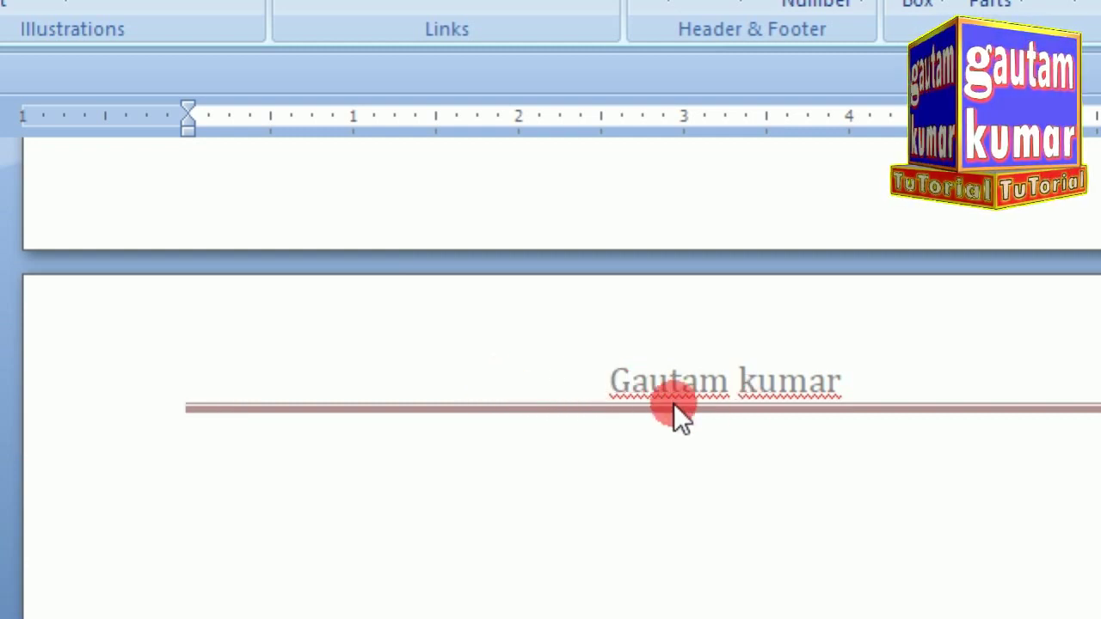
scroll(673, 407, "down", 3)
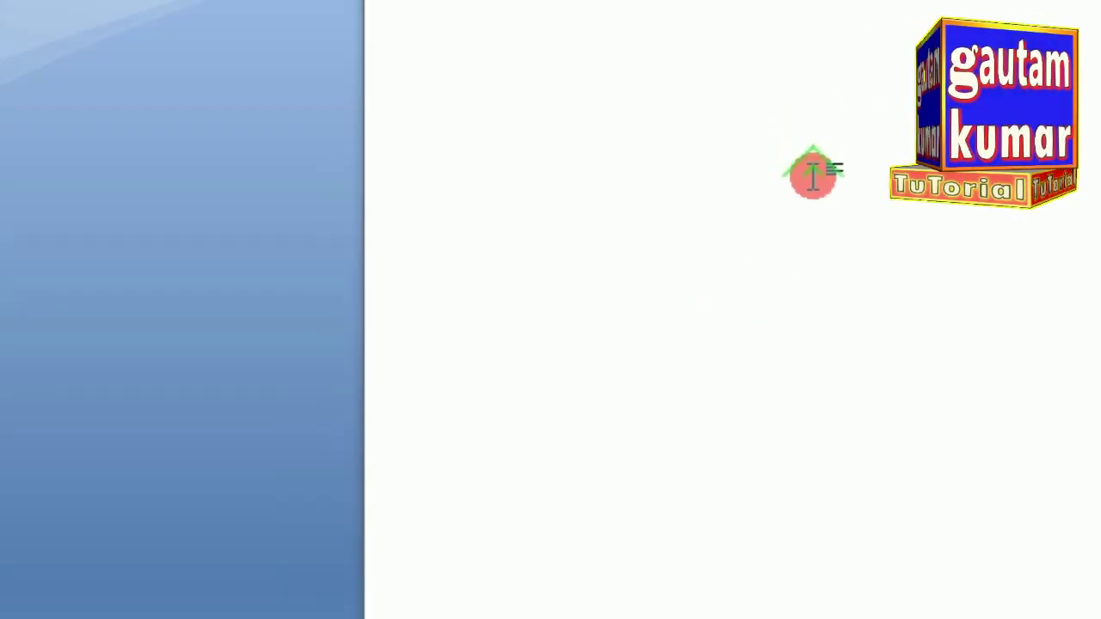
Add another page break below the header line and scroll to the new page
left_click(812, 172)
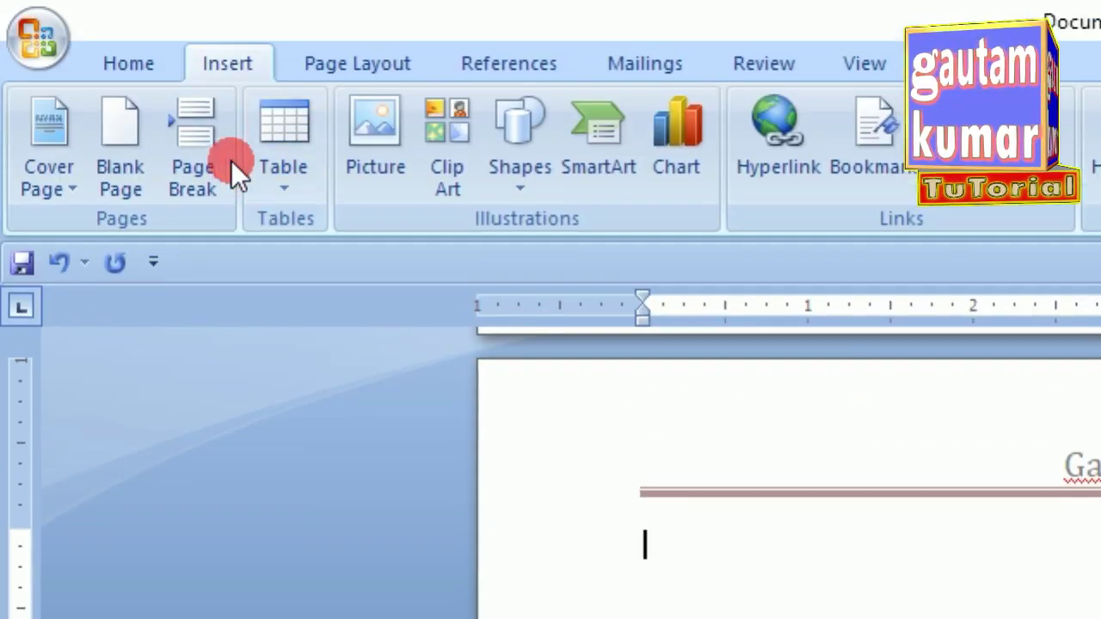
left_click(228, 68)
left_click(208, 184)
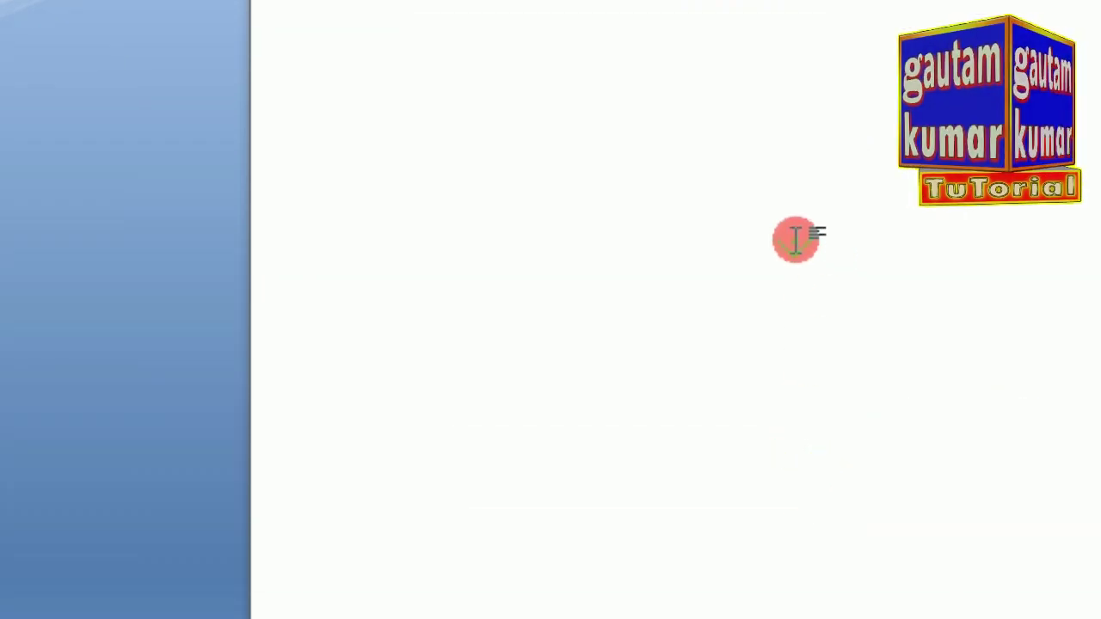
scroll(795, 239, "up", 5)
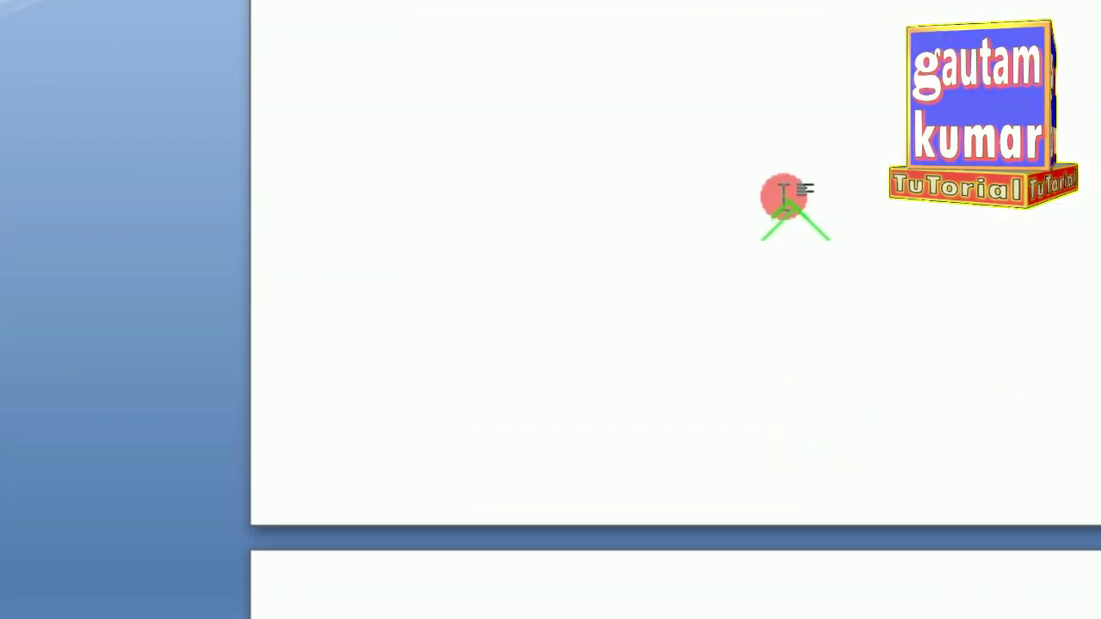
scroll(781, 197, "down", 5)
scroll(781, 160, "up", 5)
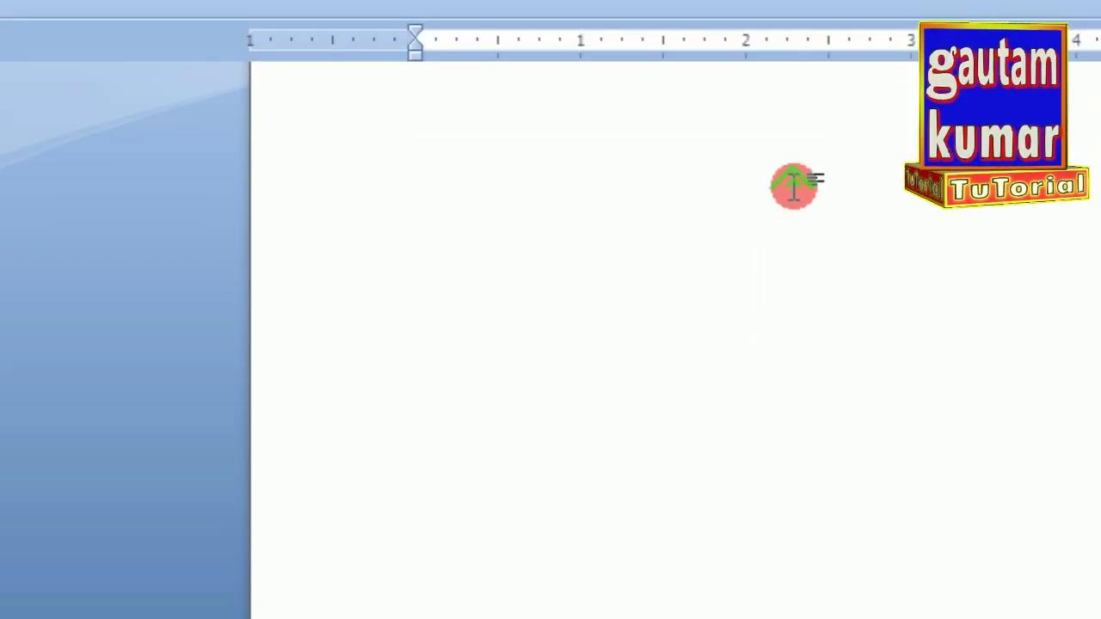
scroll(788, 189, "up", 3)
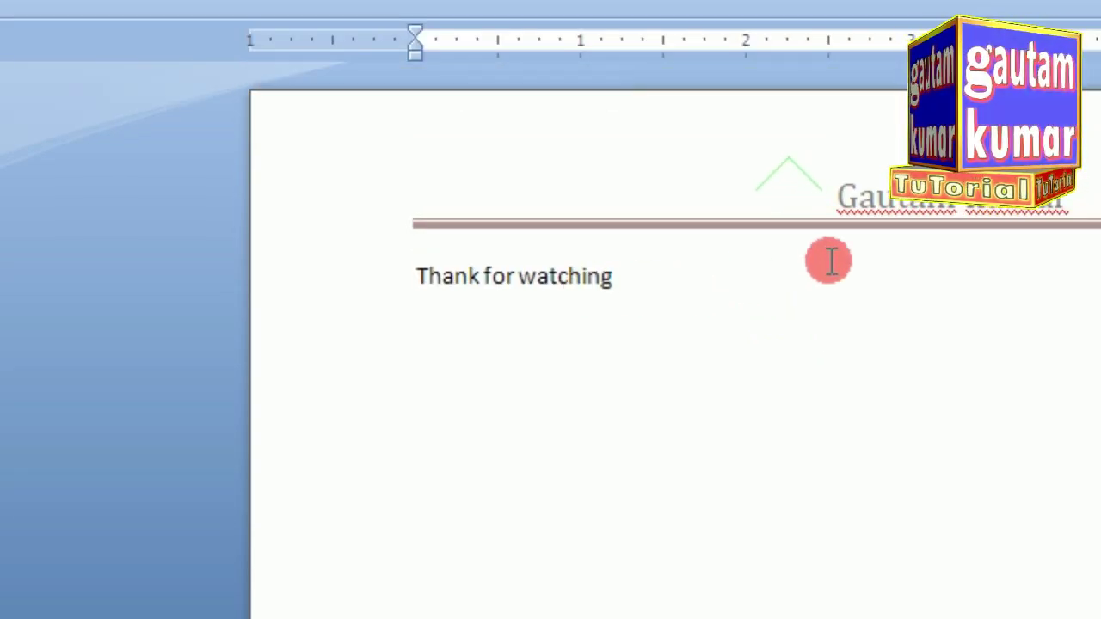
scroll(634, 280, "down", 3)
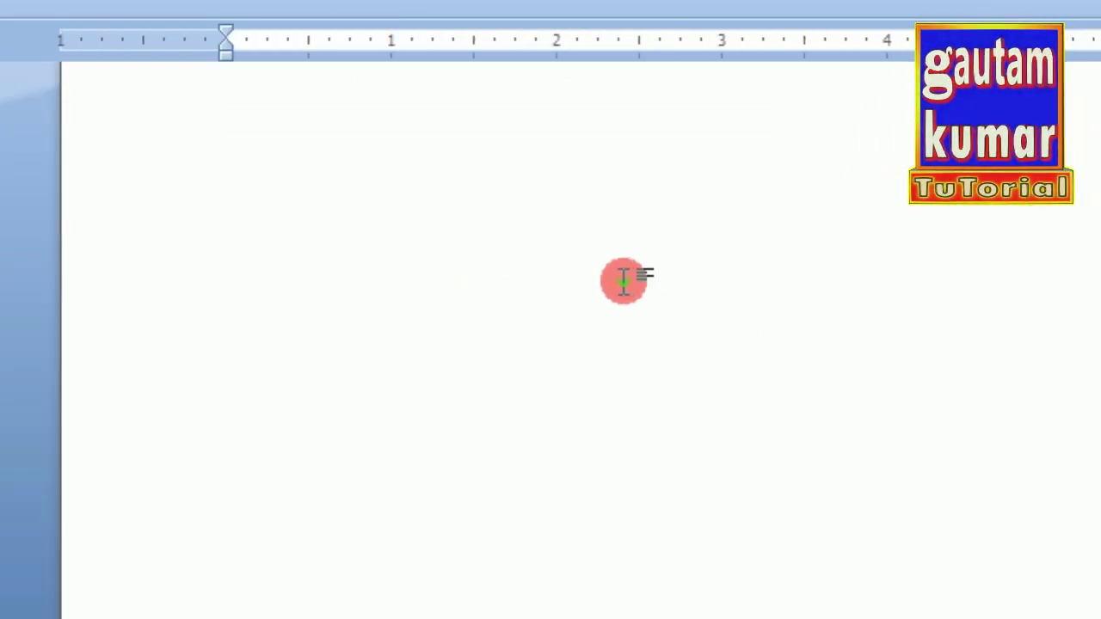
scroll(628, 310, "down", 3)
scroll(545, 449, "down", 2)
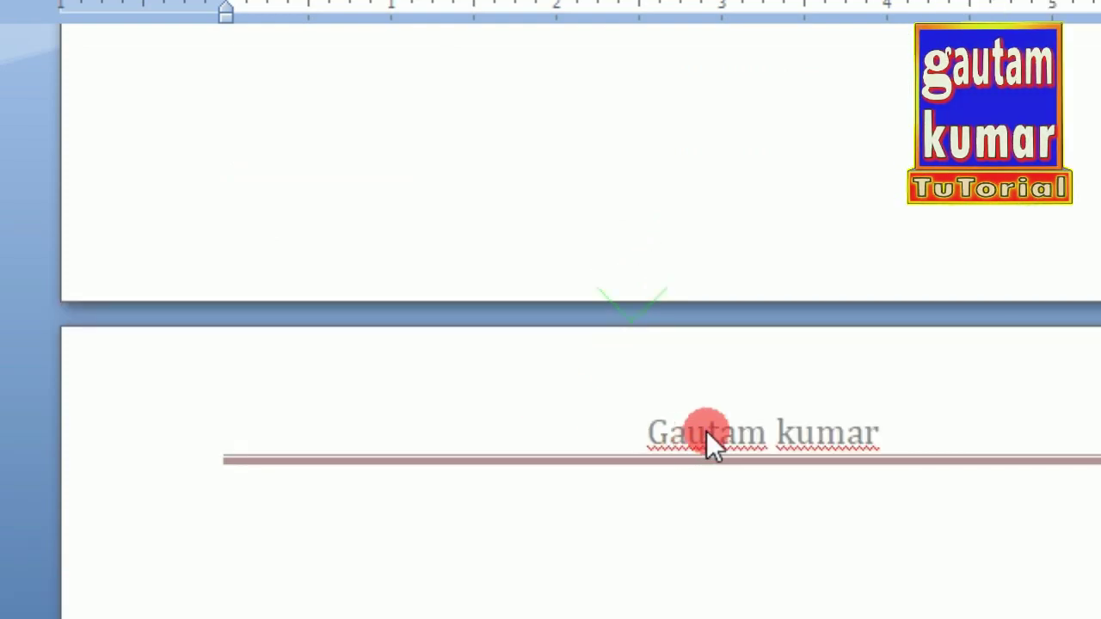
scroll(707, 430, "down", 5)
scroll(706, 430, "down", 2)
scroll(697, 439, "up", 5)
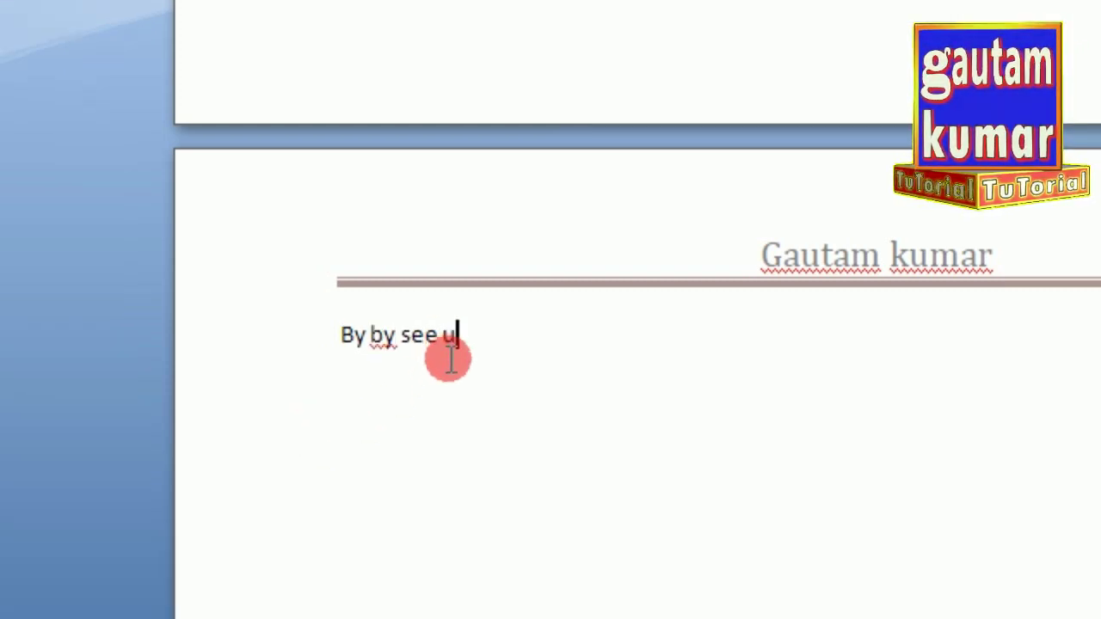
Grow 'By by see u' to 22 pt and colour it red, then deselect it
left_click_drag(486, 350, 315, 346)
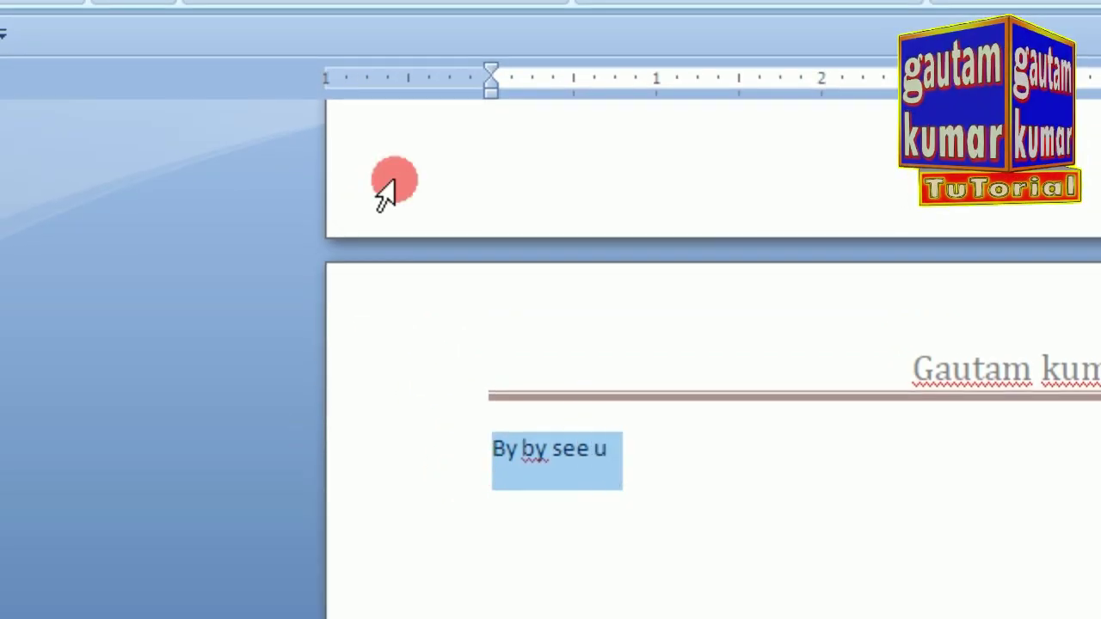
left_click(228, 74)
left_click(145, 70)
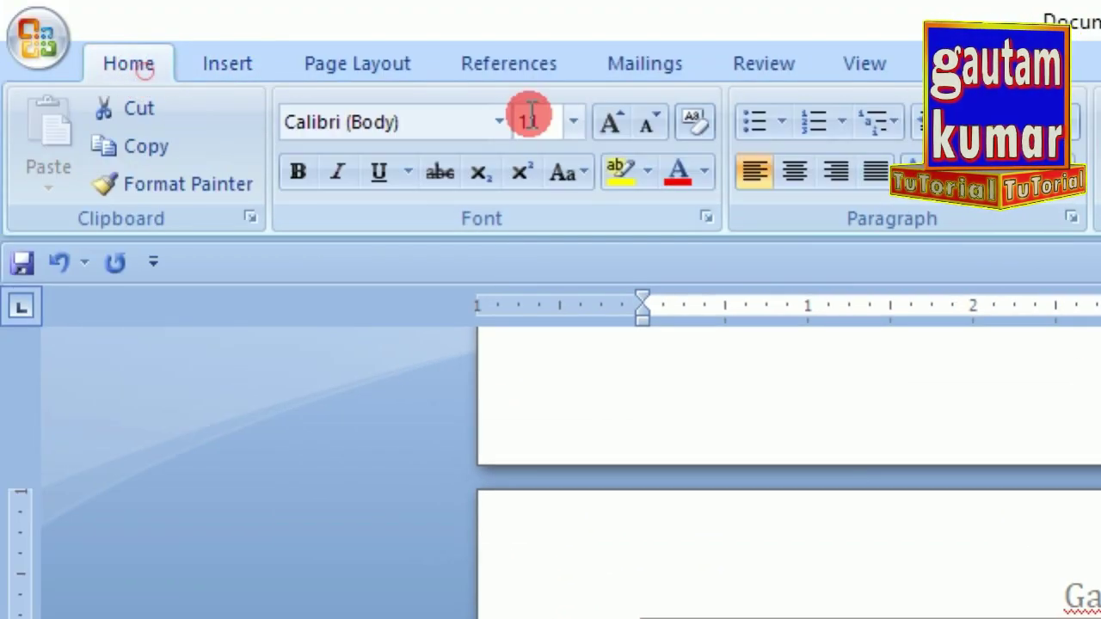
left_click(612, 128)
left_click(612, 127)
left_click(611, 127)
left_click(611, 128)
left_click(611, 127)
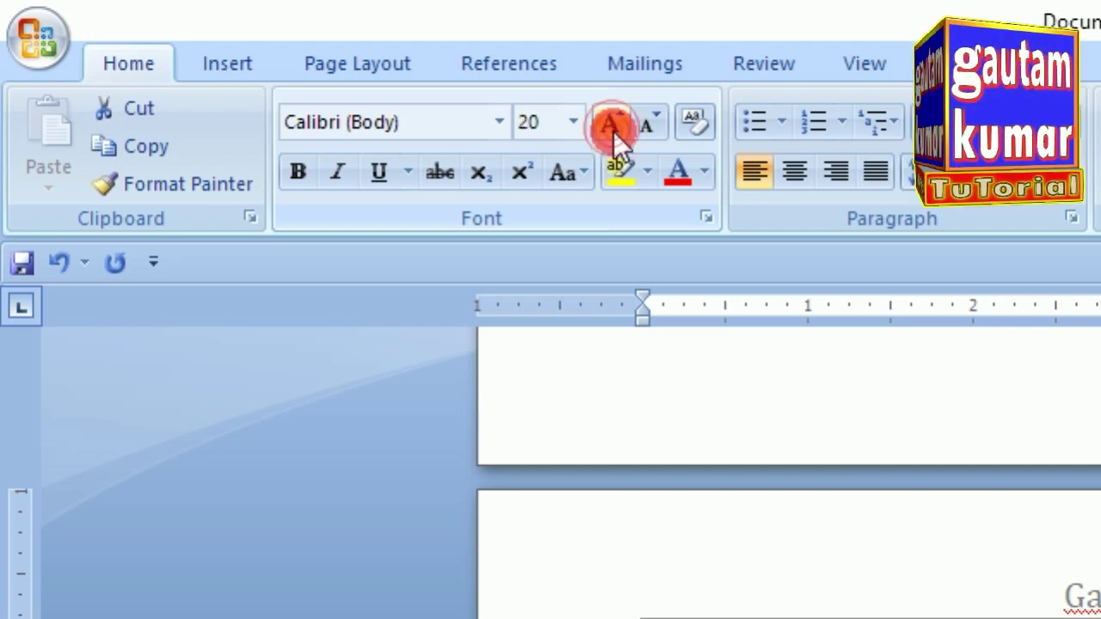
left_click(613, 129)
left_click(687, 181)
type("By by see u")
left_click(811, 523)
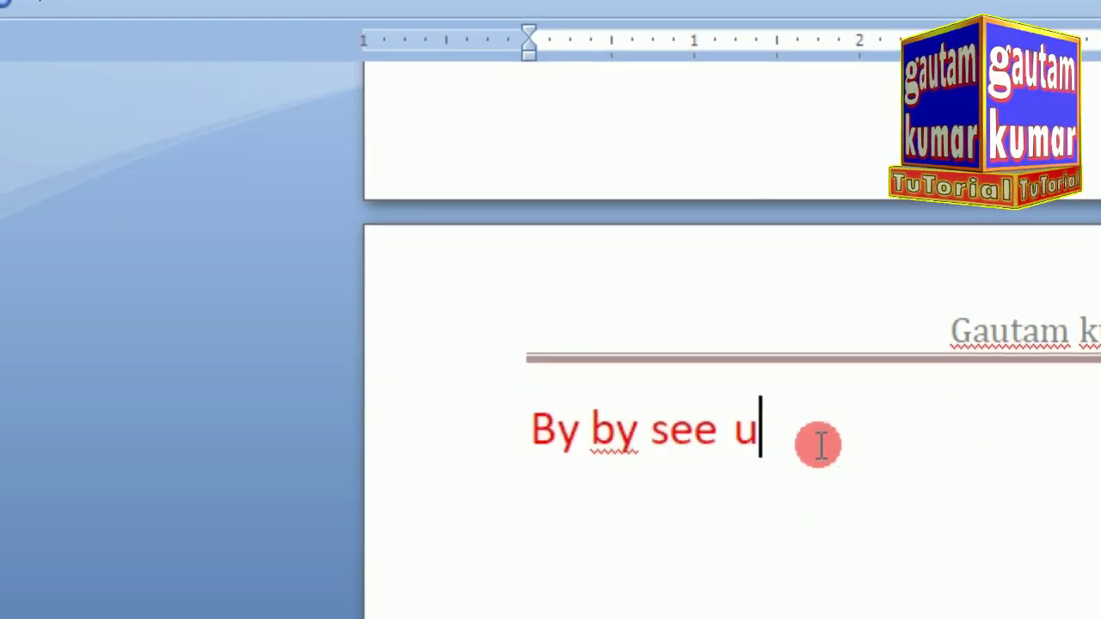
left_click(571, 418)
left_click(712, 409)
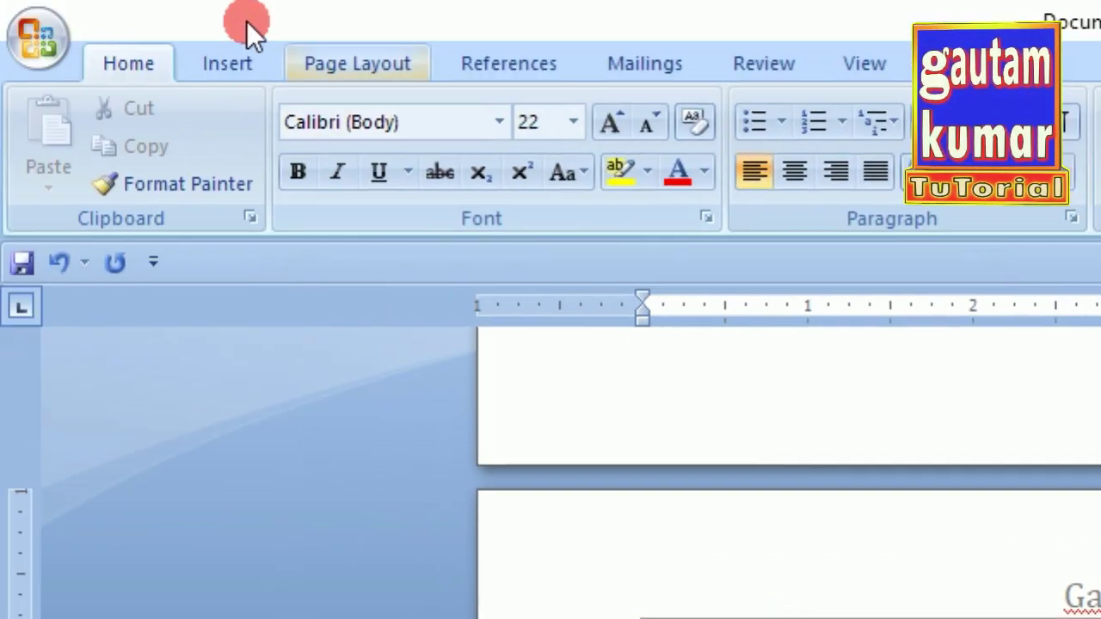
Insert one more page break and scroll through the pages checking each header
left_click(219, 59)
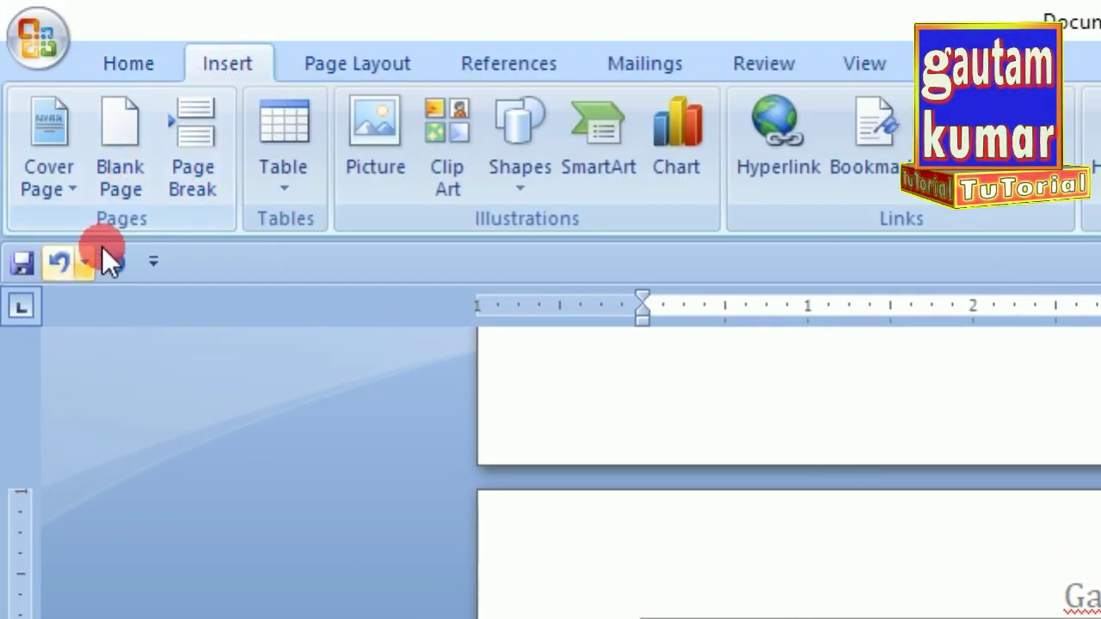
left_click(203, 176)
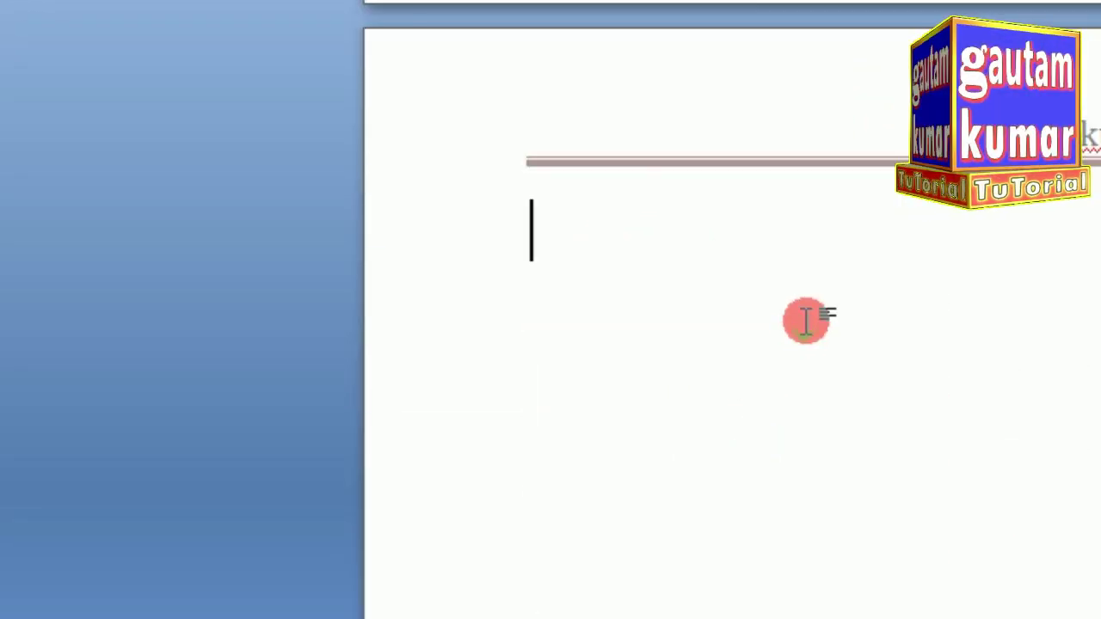
scroll(791, 172, "up", 10)
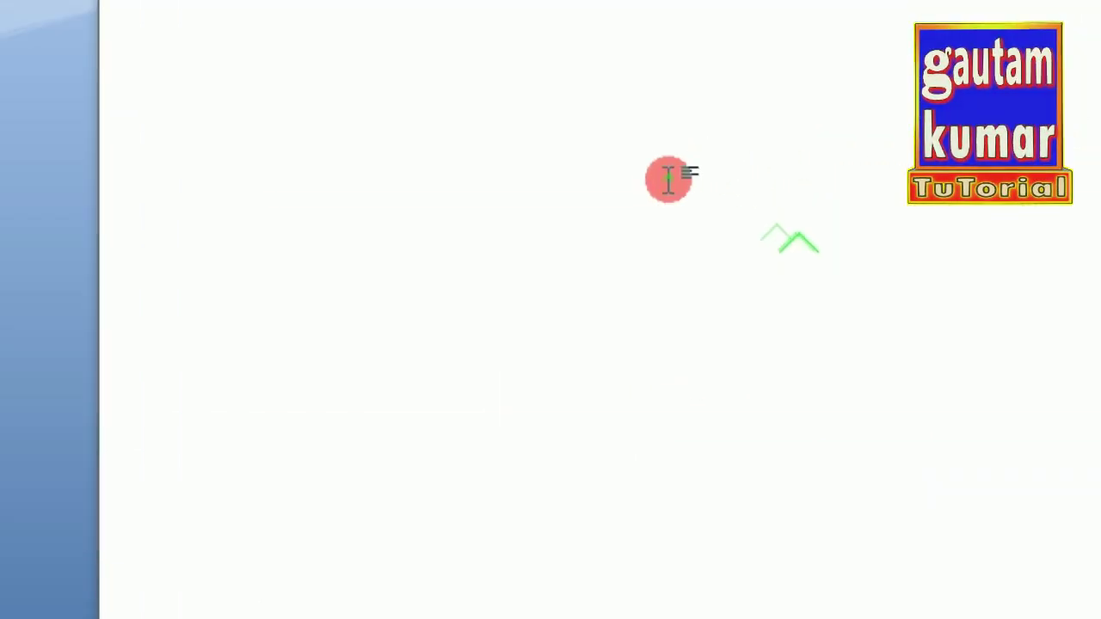
scroll(472, 175, "up", 2)
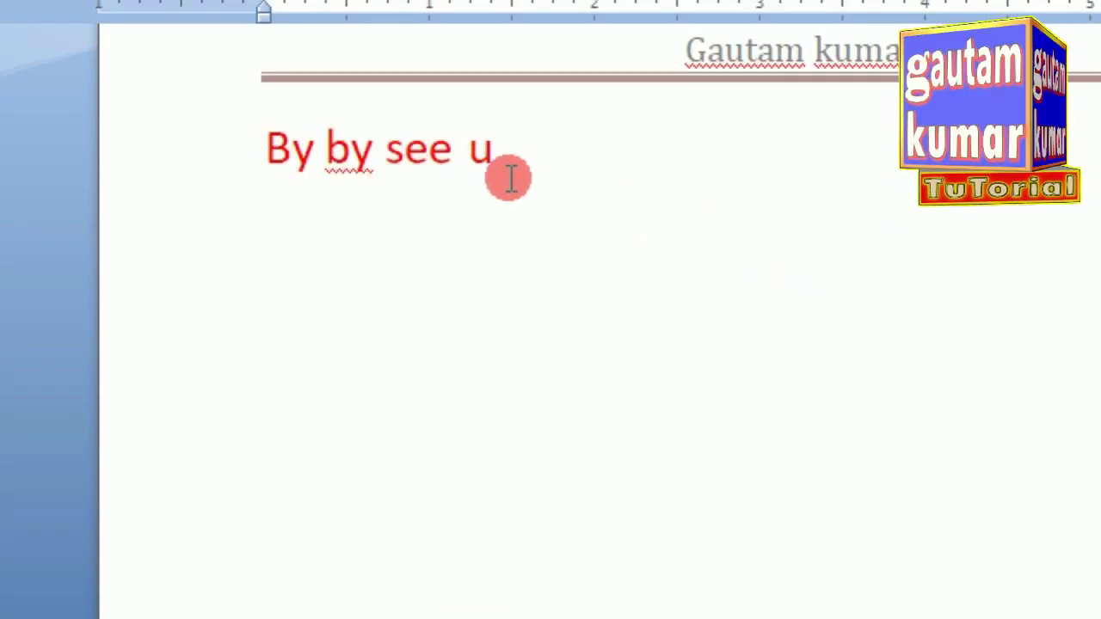
scroll(509, 178, "down", 10)
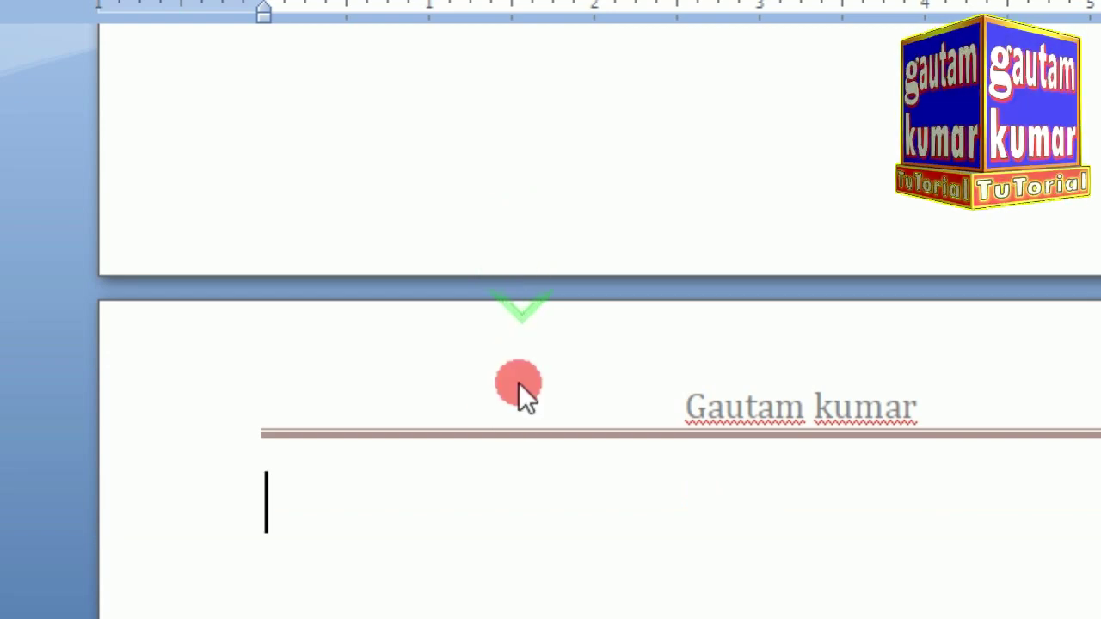
scroll(518, 382, "down", 3)
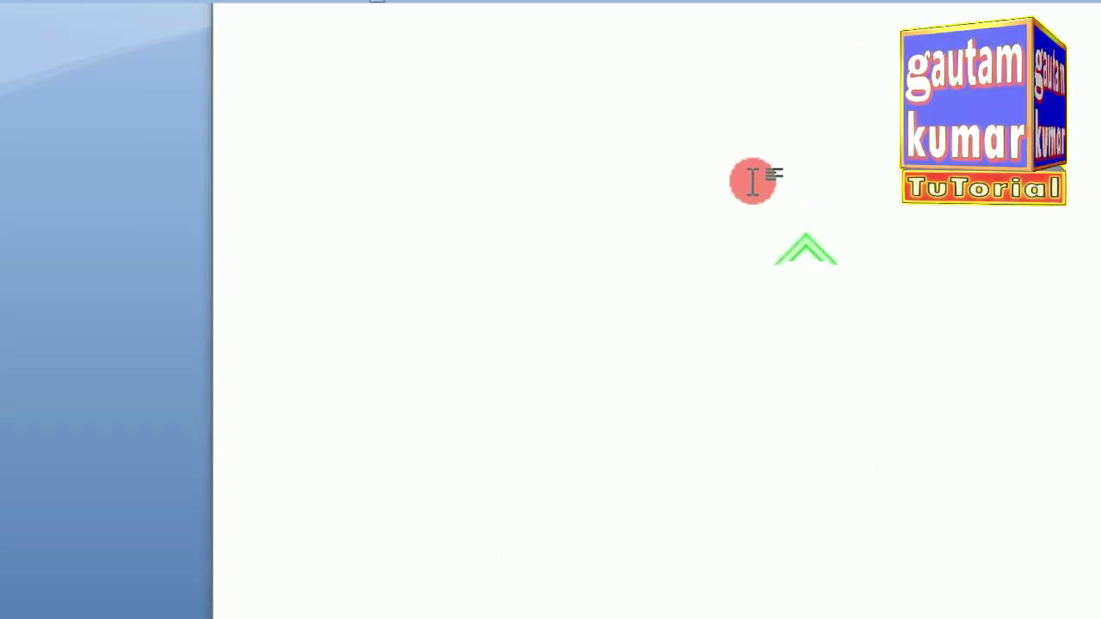
scroll(753, 180, "up", 10)
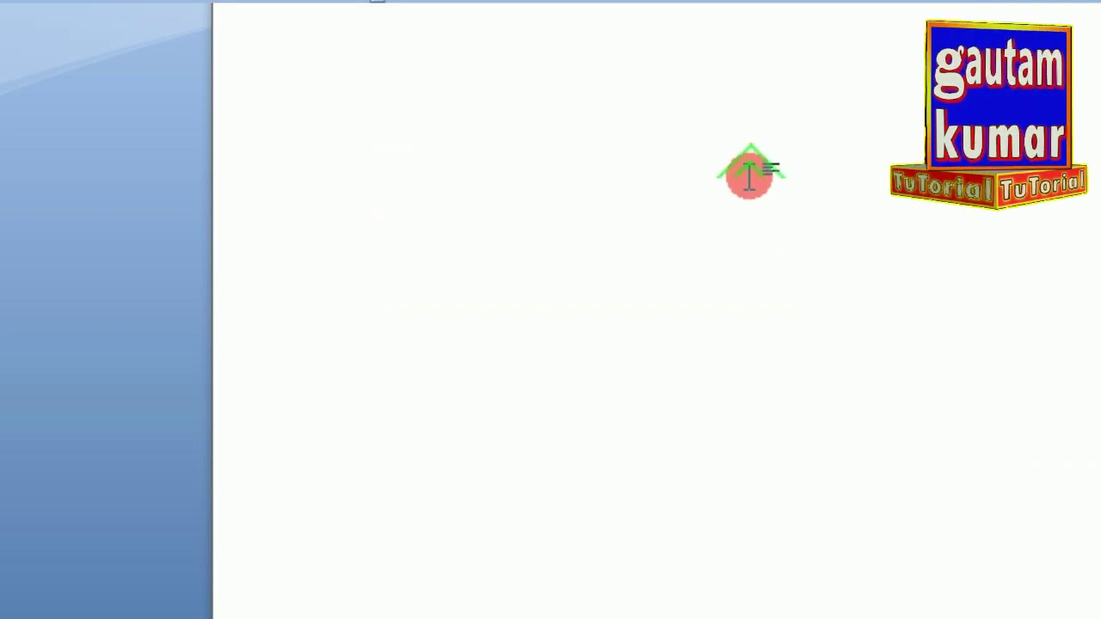
scroll(745, 173, "down", 5)
scroll(743, 175, "up", 5)
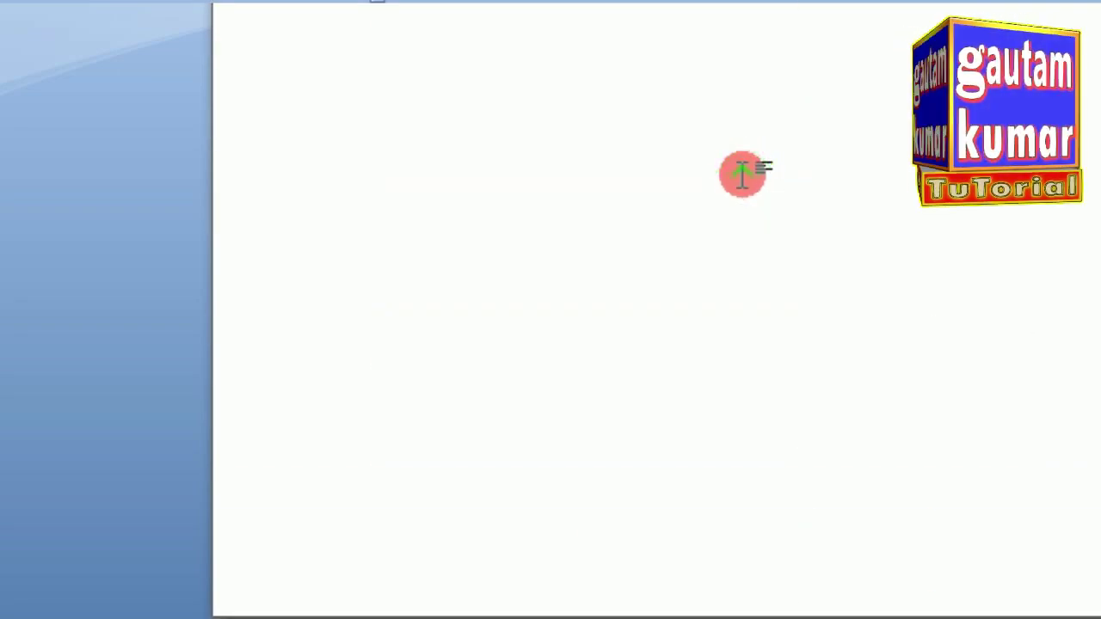
scroll(740, 178, "up", 3)
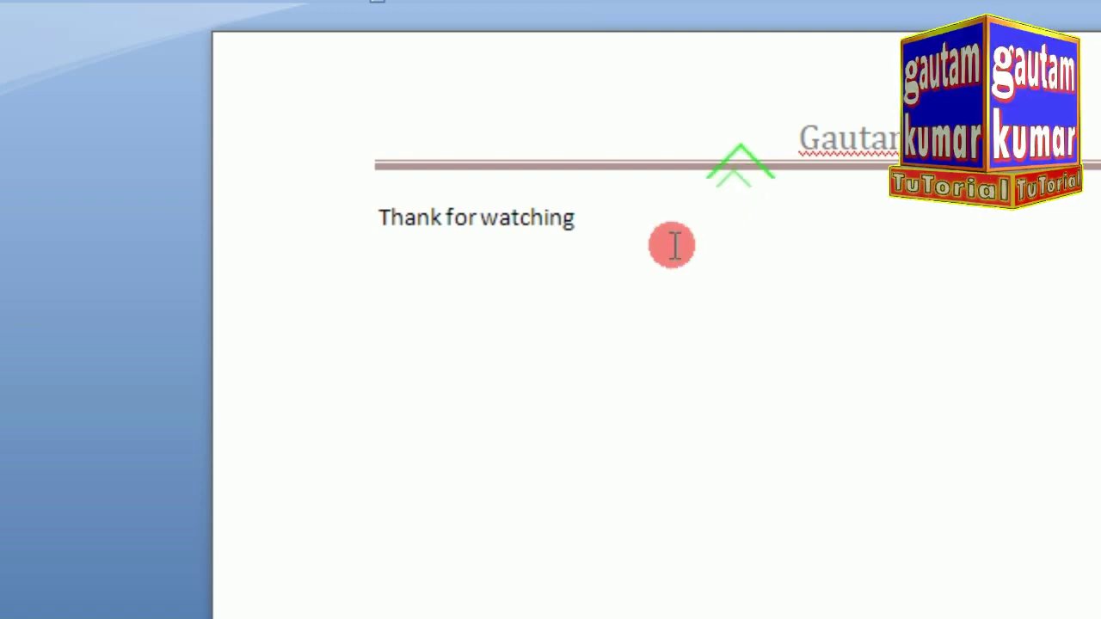